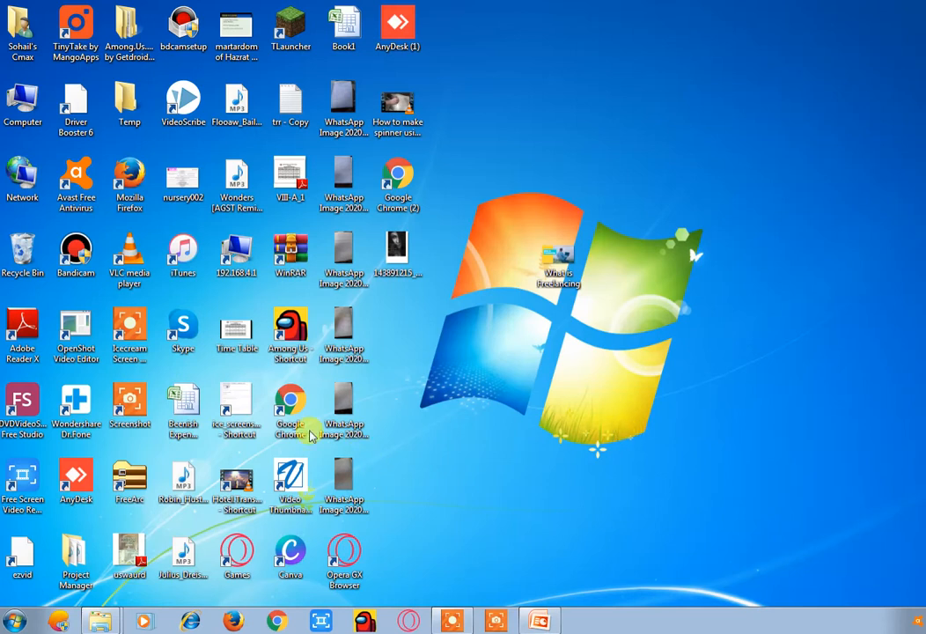
# Step: Start Microsoft Office Excel 2007 in a maximized window and dismiss the document recovery list
pyautogui.click(15, 620)
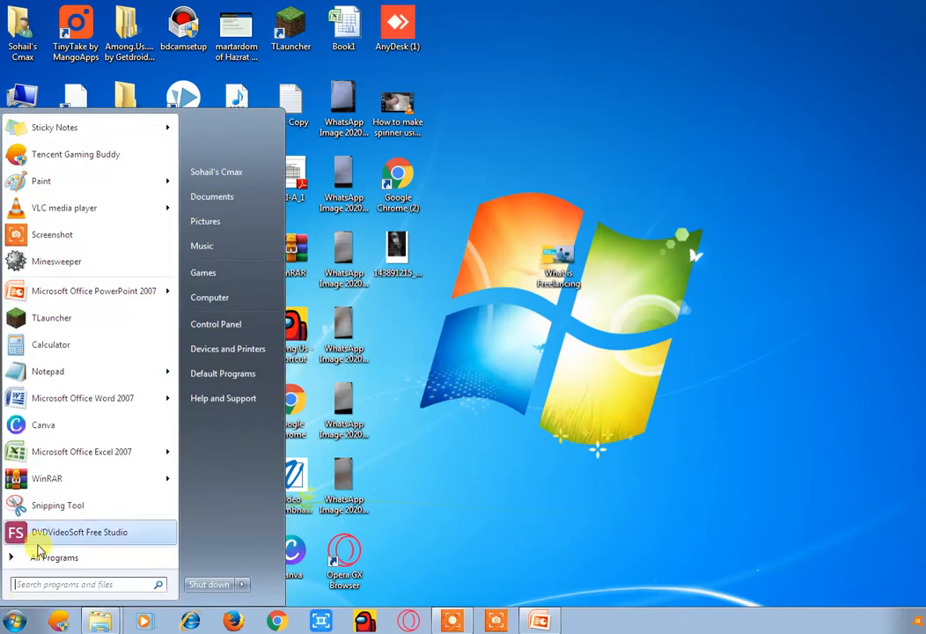
pyautogui.moveTo(73, 453)
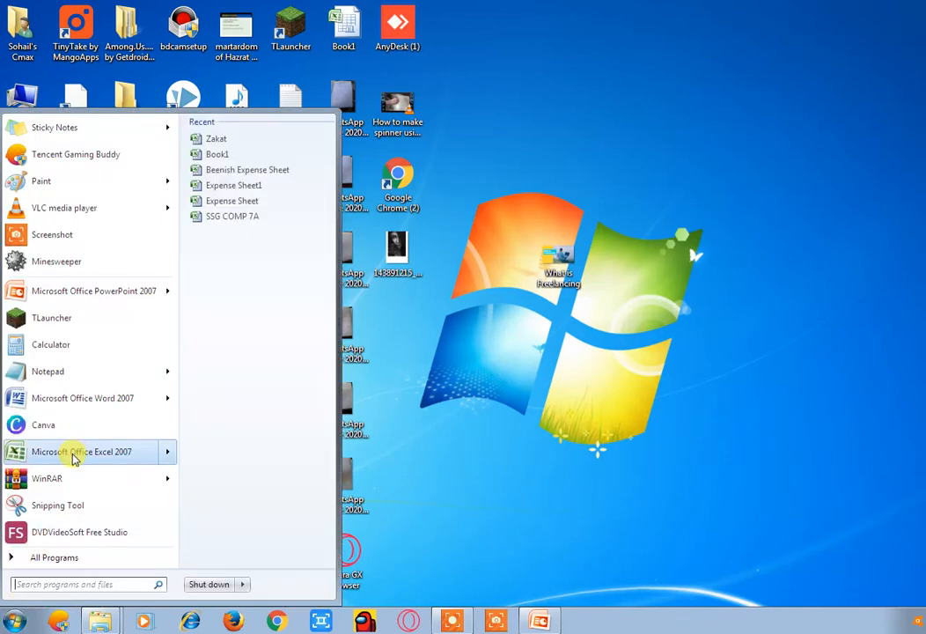
pyautogui.click(72, 453)
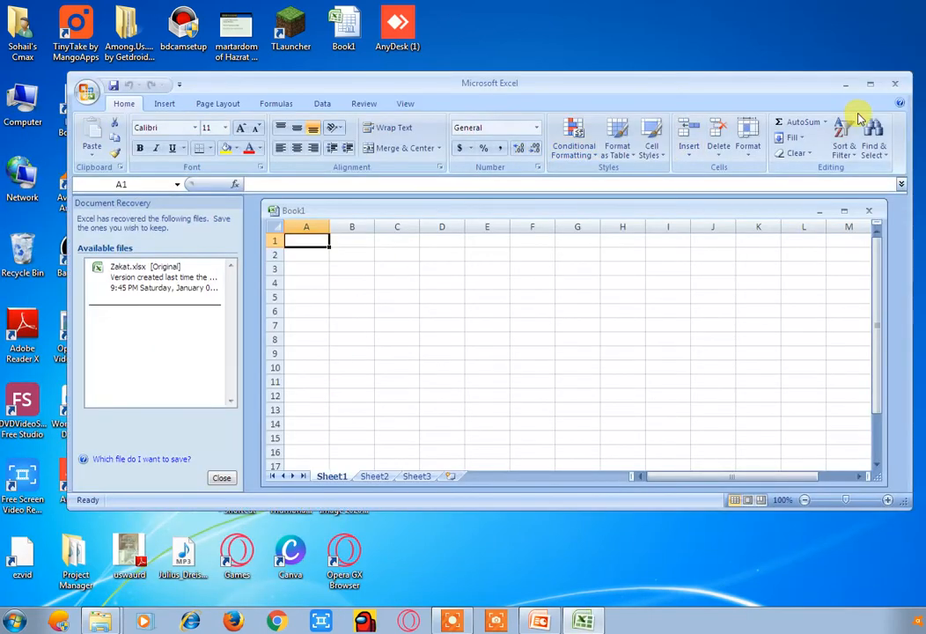
pyautogui.click(870, 85)
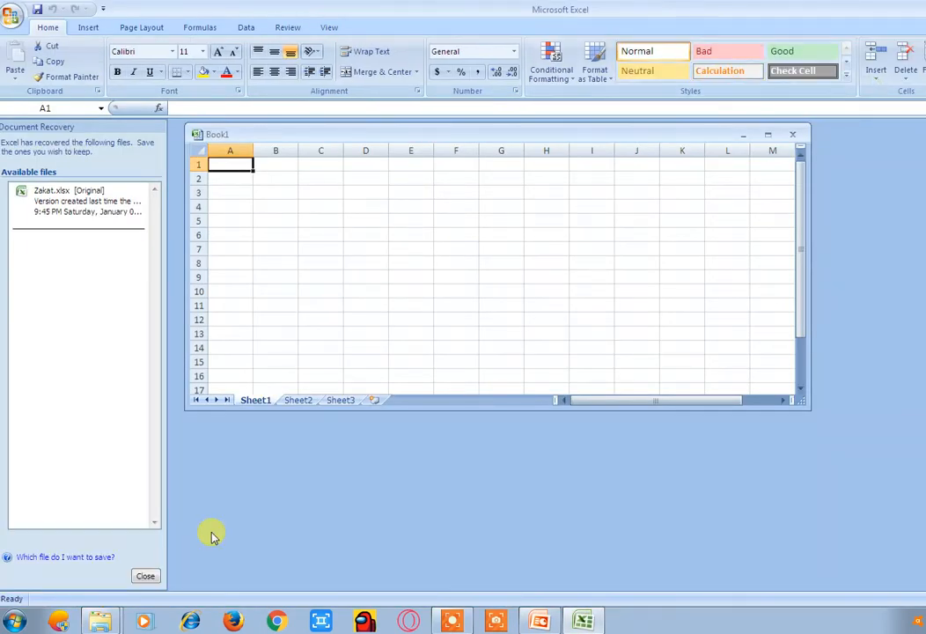
pyautogui.click(143, 578)
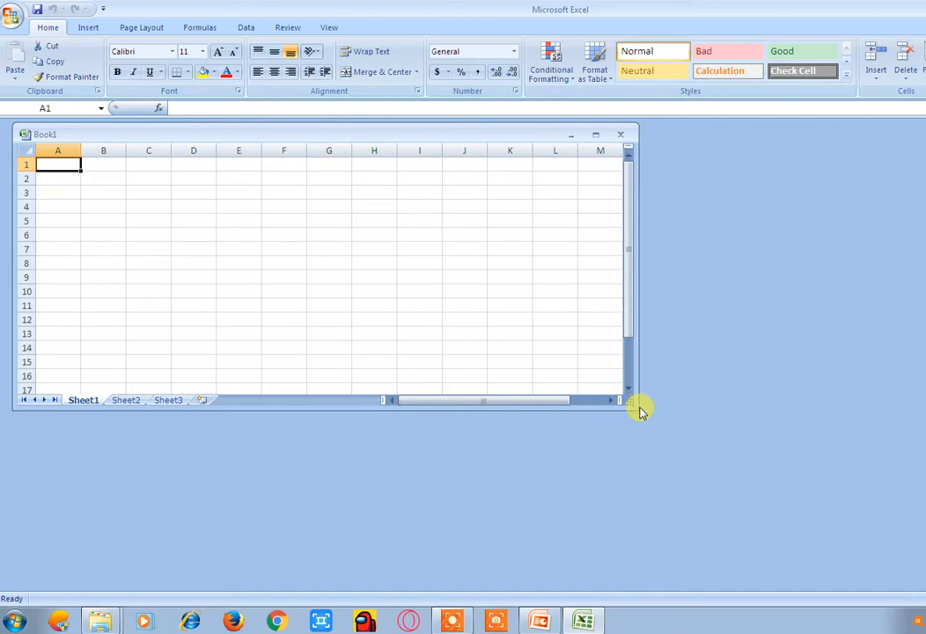
# Step: Widen column B of Sheet1 to roughly one and a half times its default width and select cell B2
pyautogui.click(143, 236)
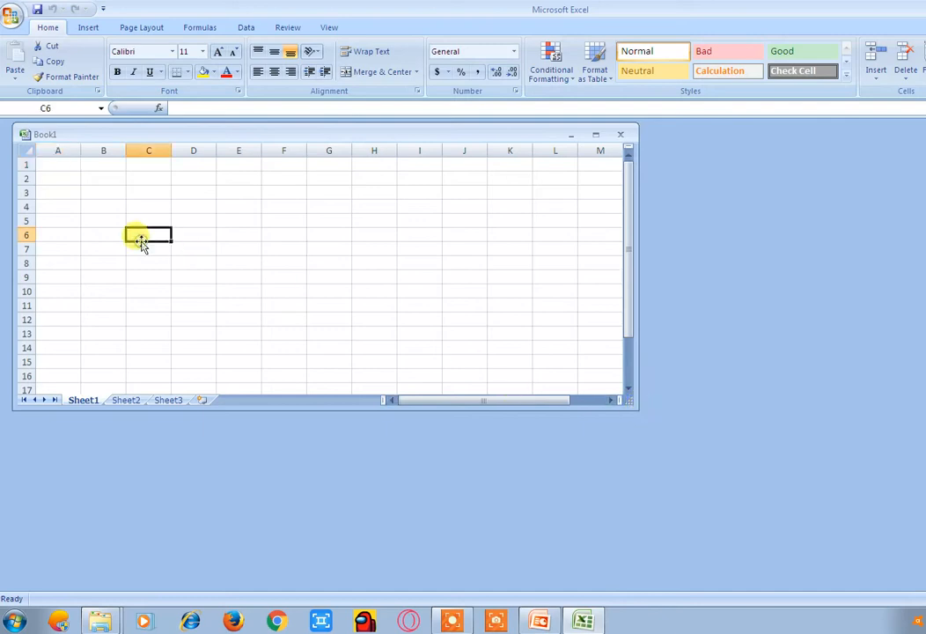
pyautogui.click(96, 178)
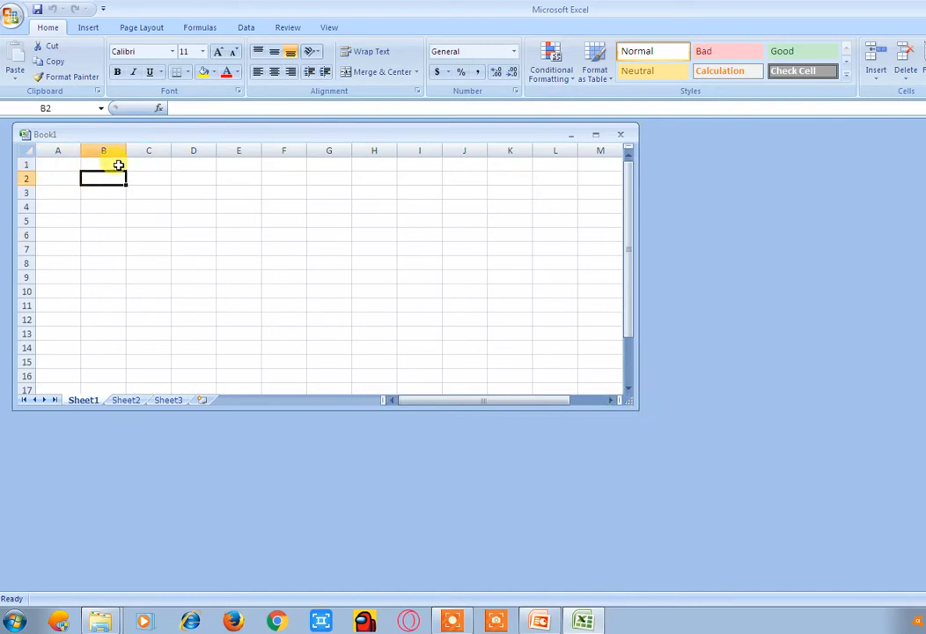
pyautogui.moveTo(123, 152); pyautogui.dragTo(157, 151)
pyautogui.click(133, 234)
pyautogui.click(120, 183)
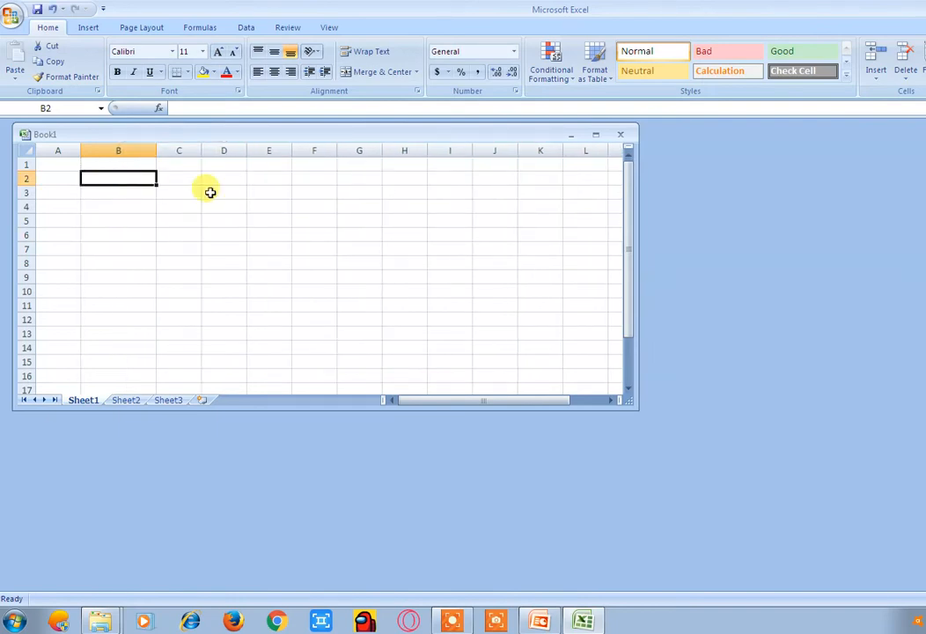
# Step: Fill B2:B7 with six first names in non-alphabetical order, one per cell, and return to B2
pyautogui.write('J')
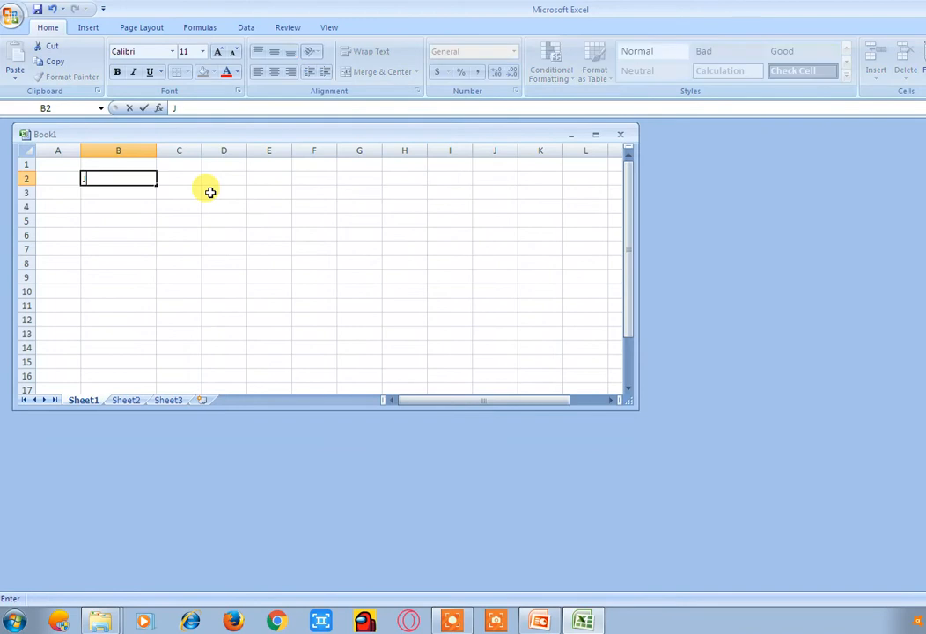
pyautogui.write('ohn')
pyautogui.press('Return')
pyautogui.write('raza')
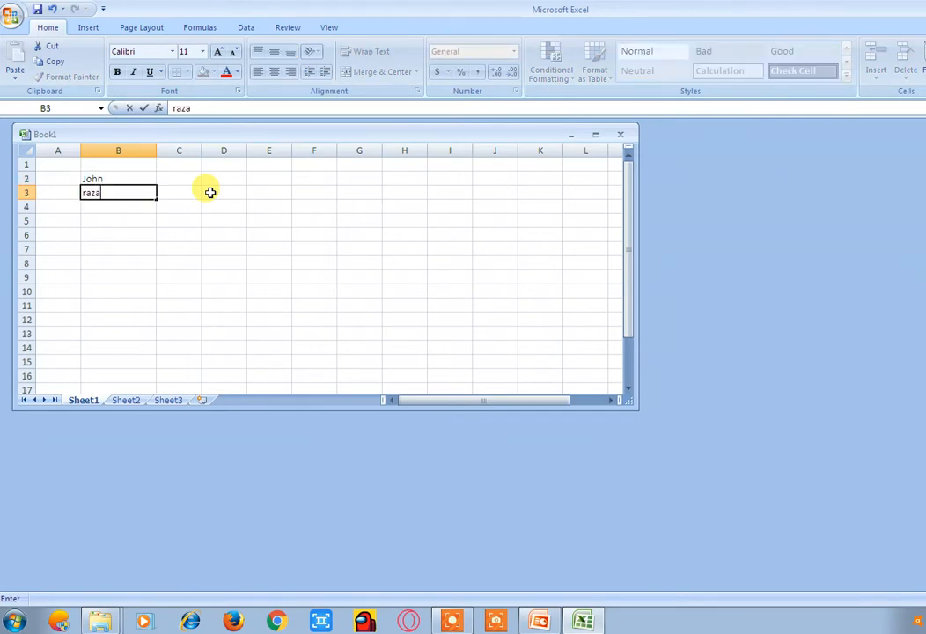
pyautogui.press('Return')
pyautogui.write('z')
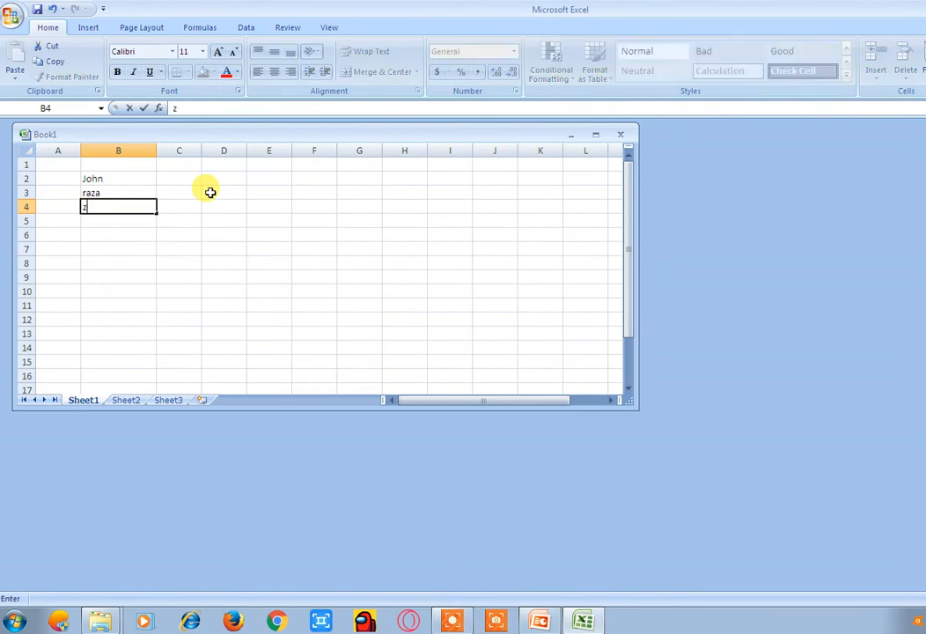
pyautogui.write('ohaib')
pyautogui.press('Return')
pyautogui.write('za')
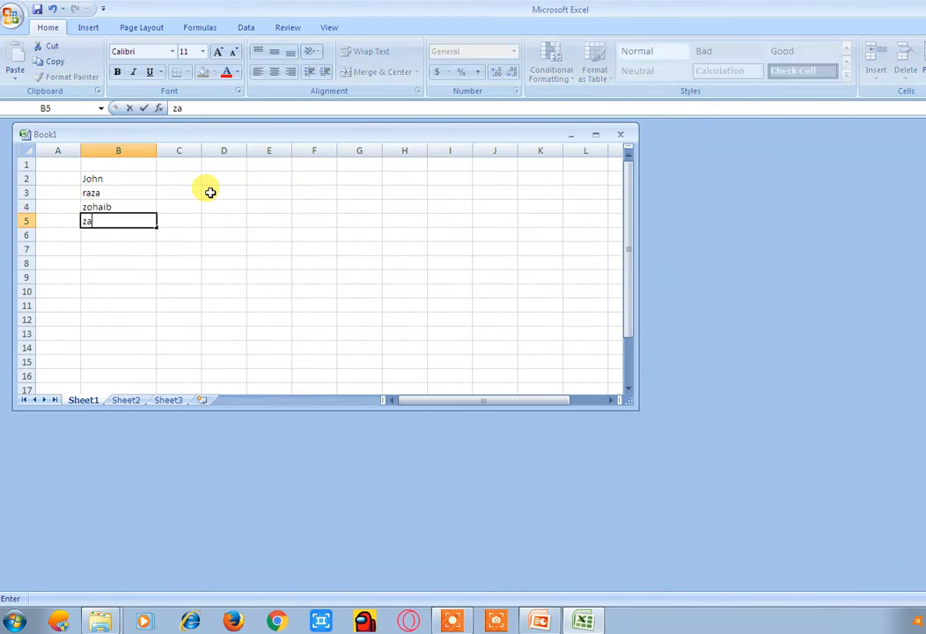
pyautogui.write('fir')
pyautogui.press('Return')
pyautogui.write('tasneem')
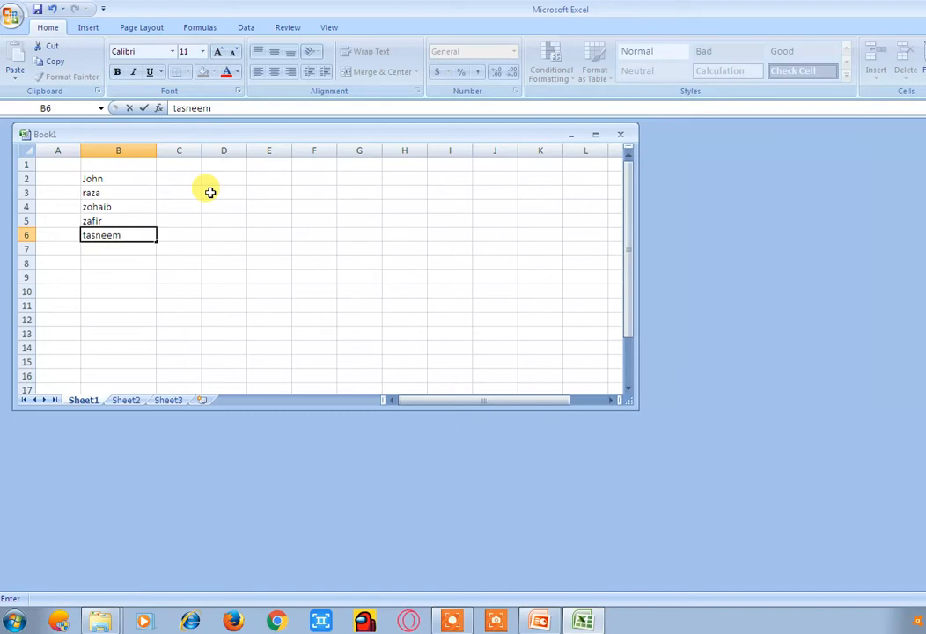
pyautogui.press('Return')
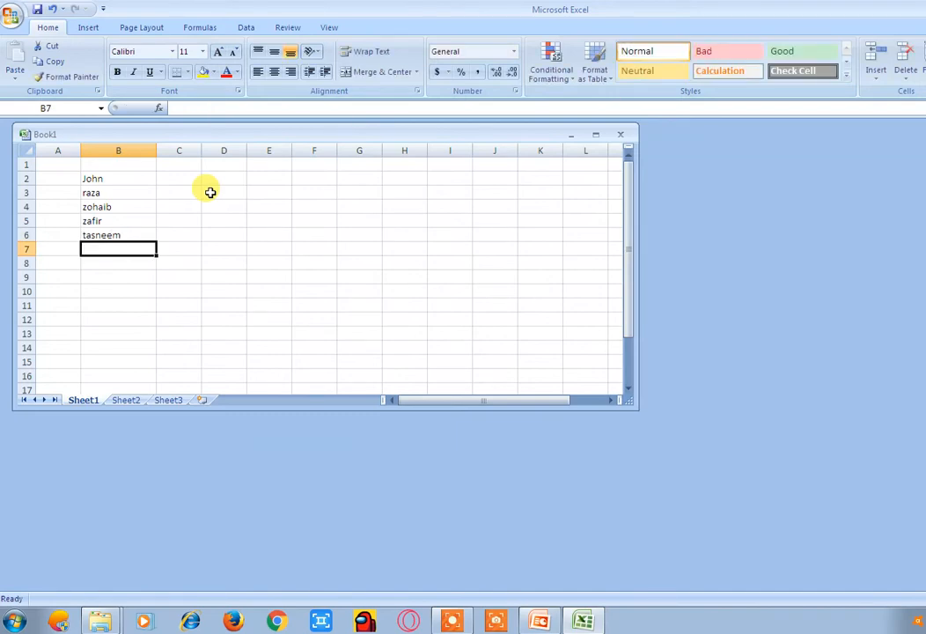
pyautogui.write('Ali')
pyautogui.press('Return')
pyautogui.press('Up')
pyautogui.press('Up')
pyautogui.press('Up')
pyautogui.press('Up')
pyautogui.press('Up')
pyautogui.press('Up')
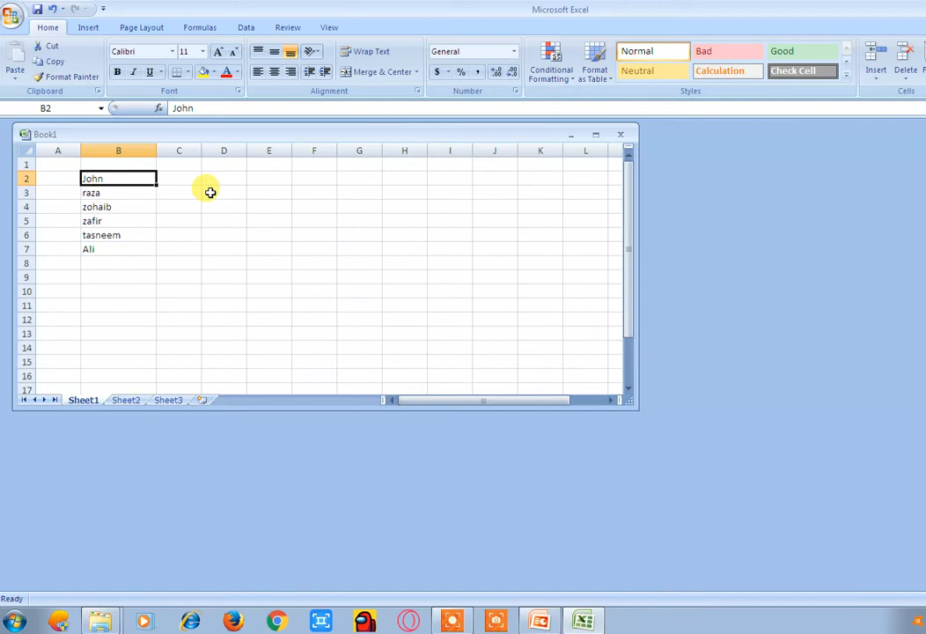
# Step: Sort the list of names in B2:B7 alphabetically from A to Z
pyautogui.click(119, 273)
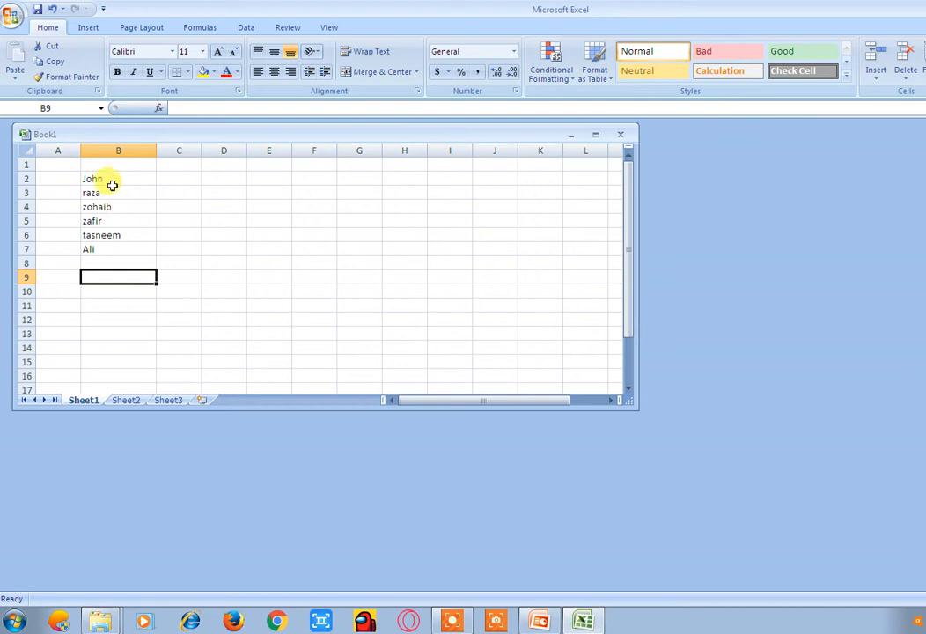
pyautogui.moveTo(108, 178); pyautogui.dragTo(114, 245)
pyautogui.click(110, 232)
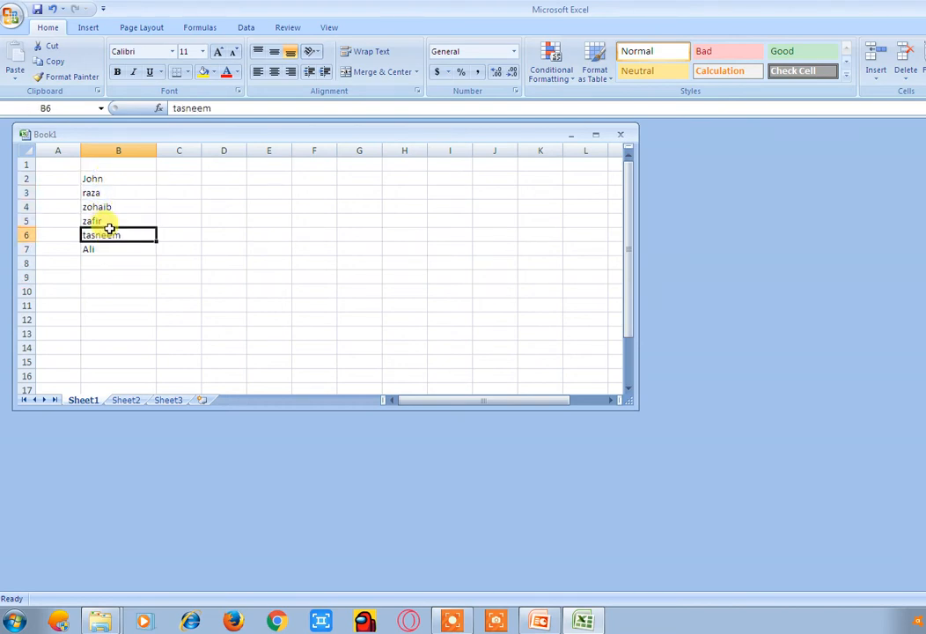
pyautogui.click(108, 178)
pyautogui.moveTo(107, 179); pyautogui.dragTo(110, 242)
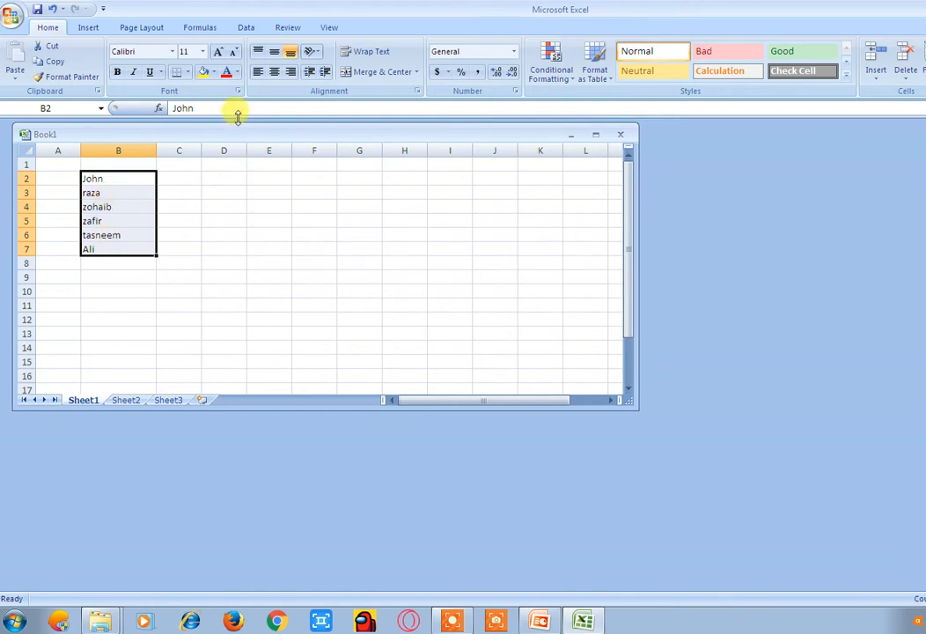
pyautogui.click(248, 27)
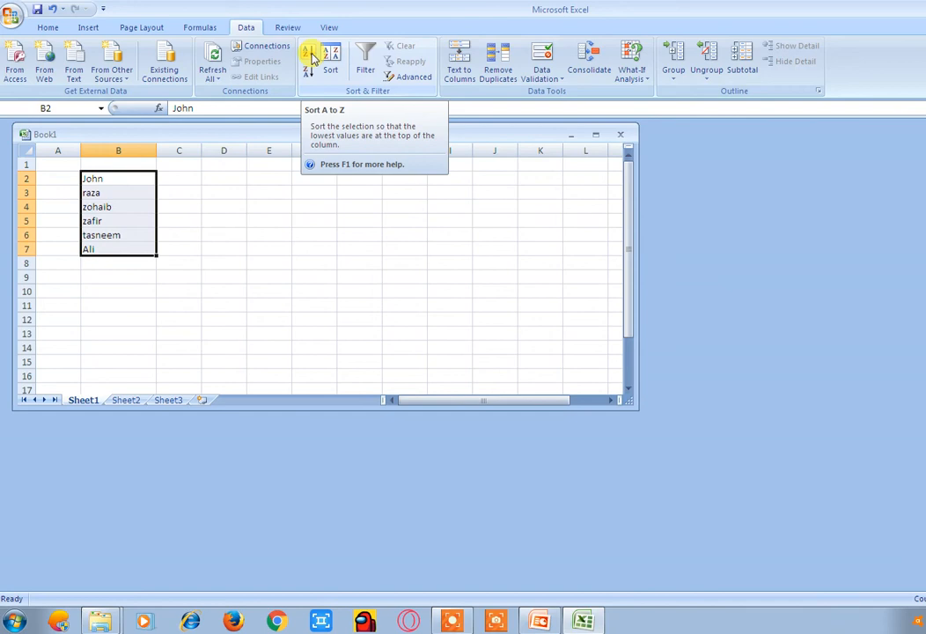
pyautogui.click(310, 54)
pyautogui.click(227, 207)
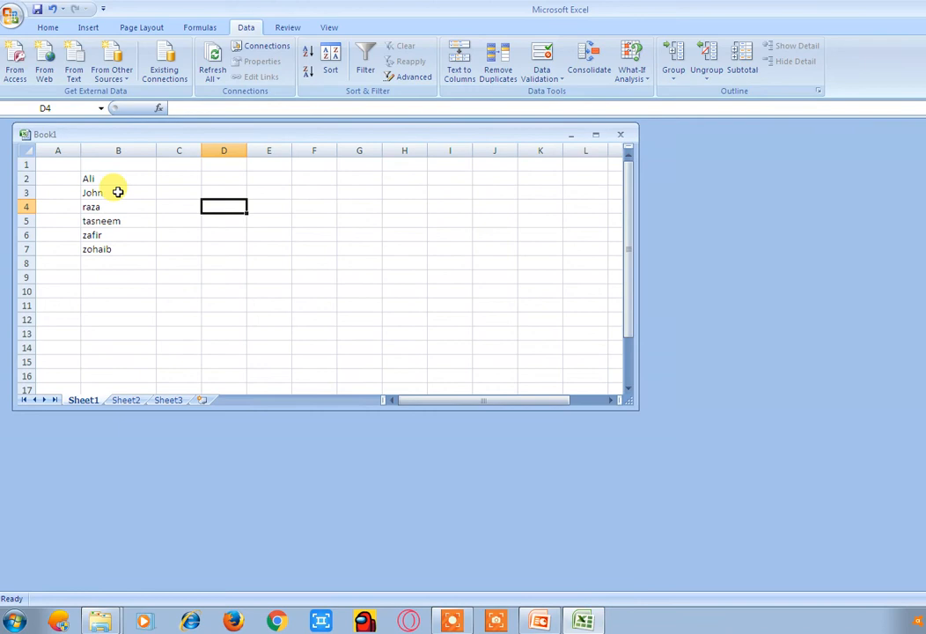
# Step: Reverse the order of the names in B2:B7 by sorting them from Z to A
pyautogui.moveTo(109, 180); pyautogui.dragTo(115, 250)
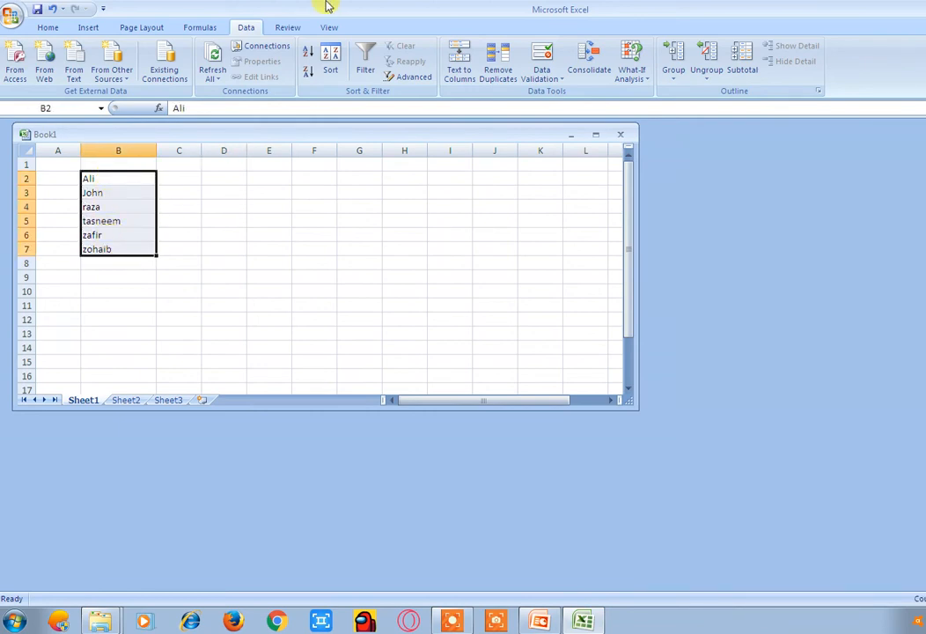
pyautogui.click(308, 75)
pyautogui.click(161, 220)
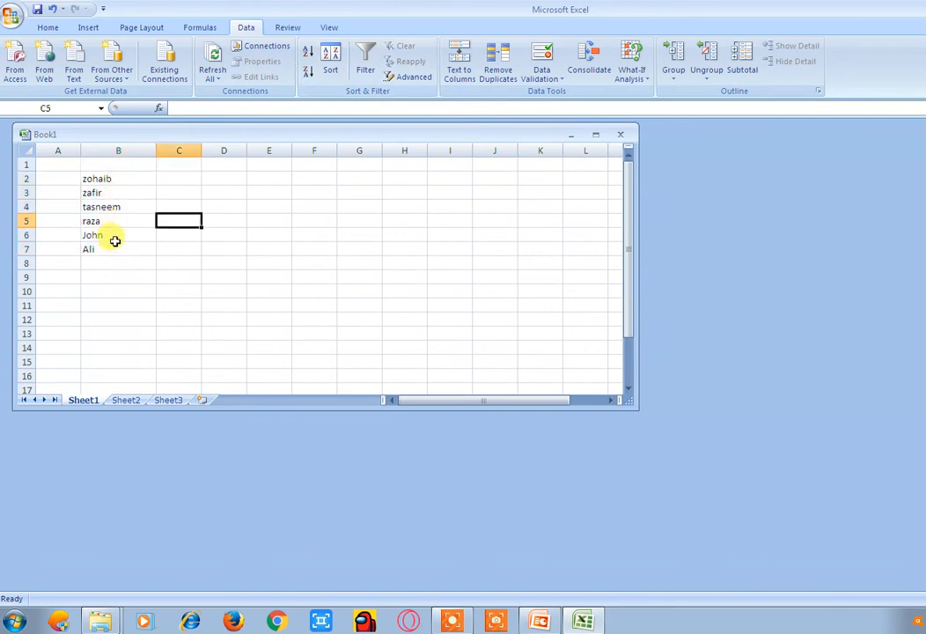
# Step: Put the names in B2:B7 back into ascending order with an A to Z sort
pyautogui.moveTo(119, 178); pyautogui.dragTo(121, 244)
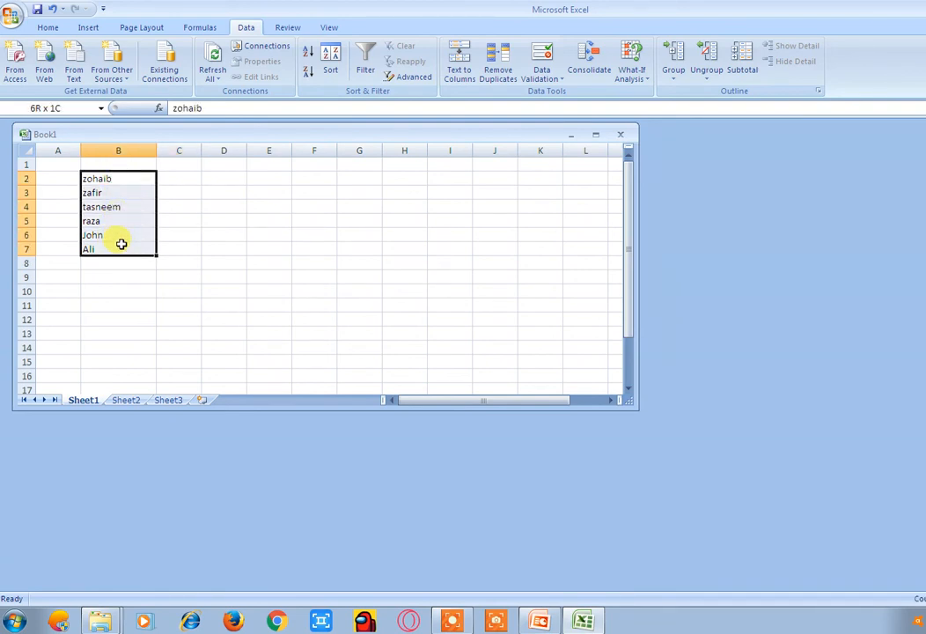
pyautogui.click(308, 52)
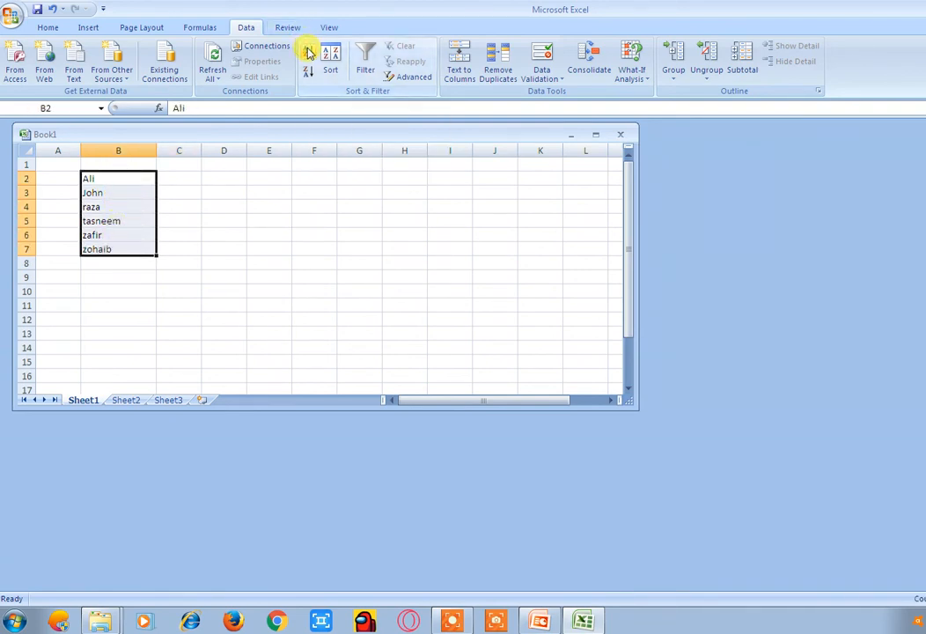
pyautogui.click(145, 221)
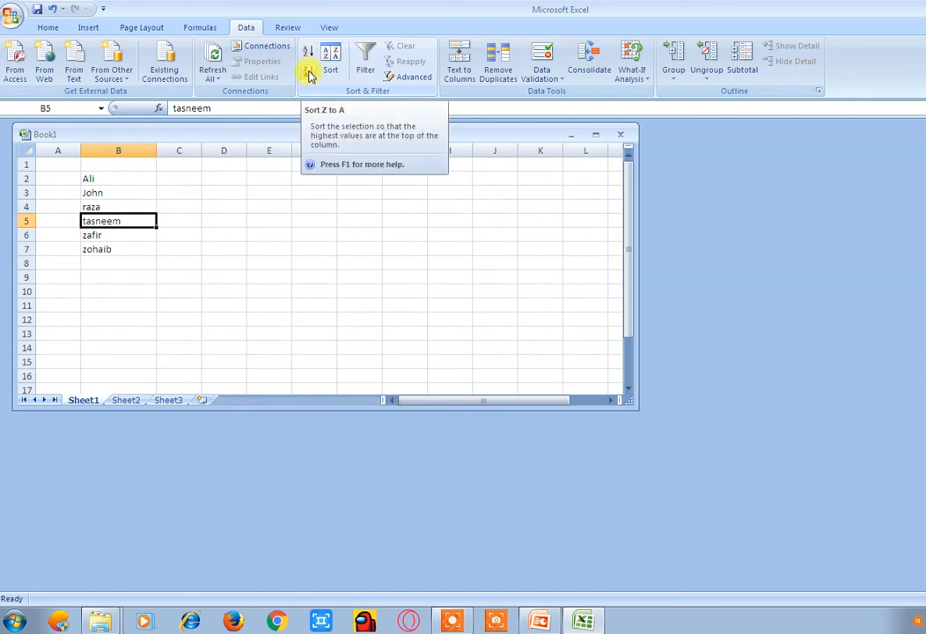
pyautogui.click(178, 246)
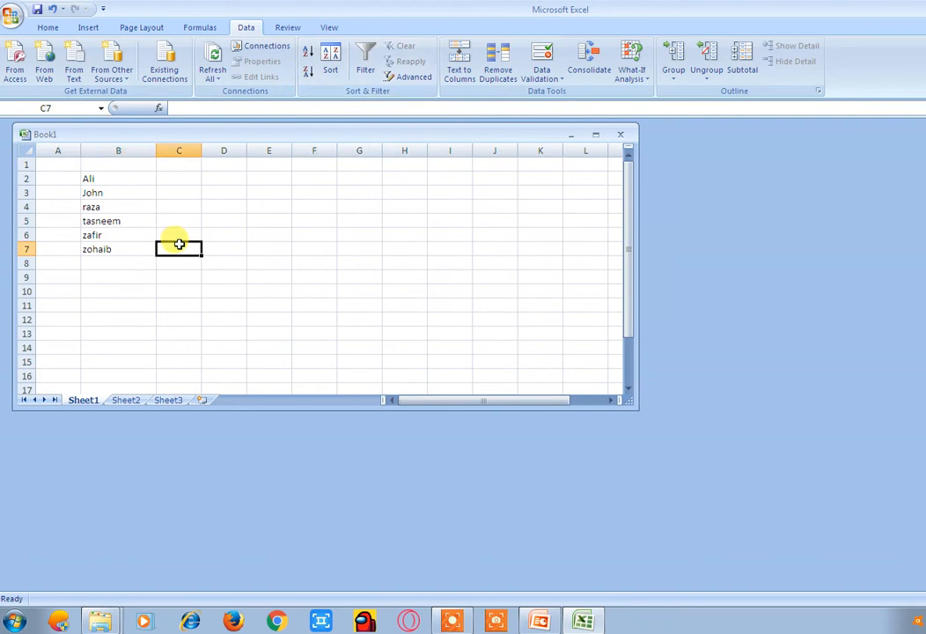